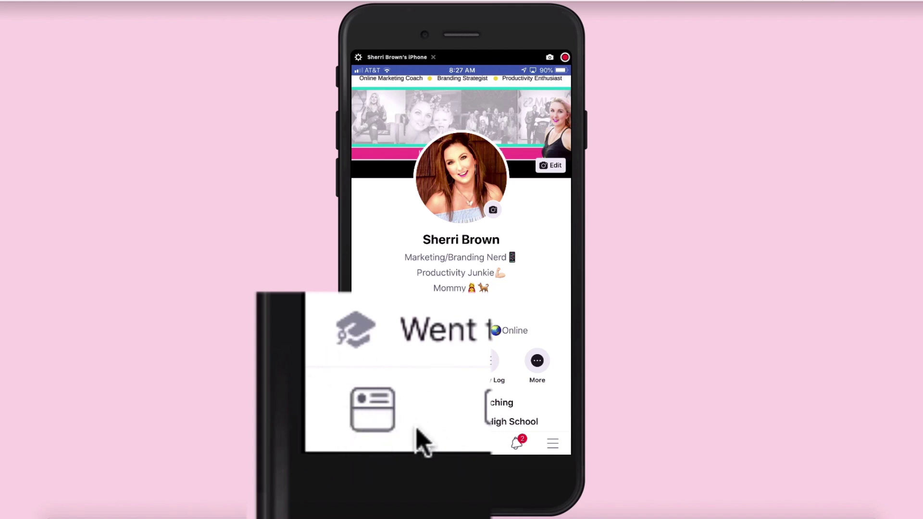
Go to the News Feed and start a new story with Add to Story.
click(382, 448)
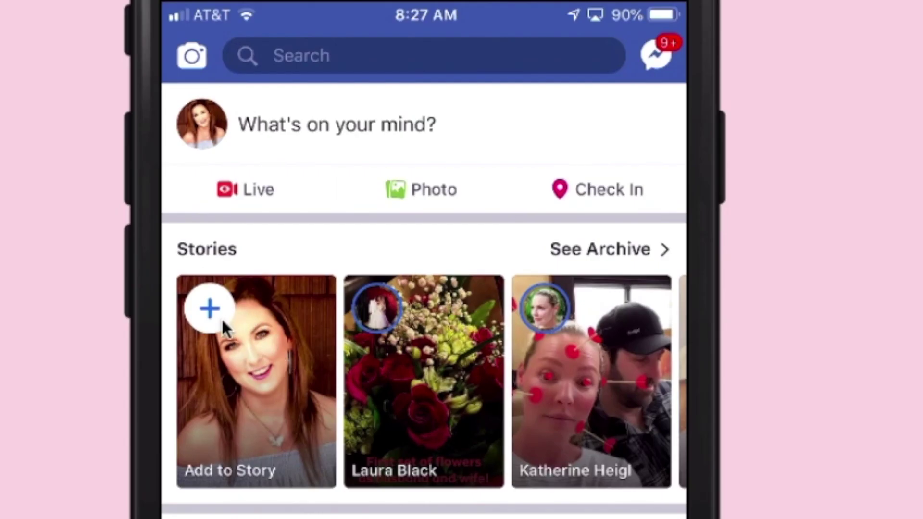
click(222, 317)
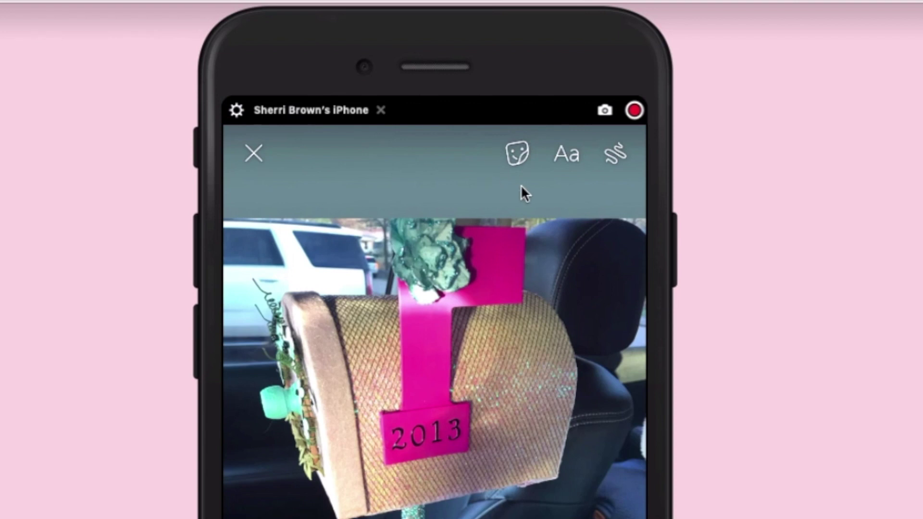
Place a poll sticker from the stickers tray onto the mailbox photo.
click(503, 160)
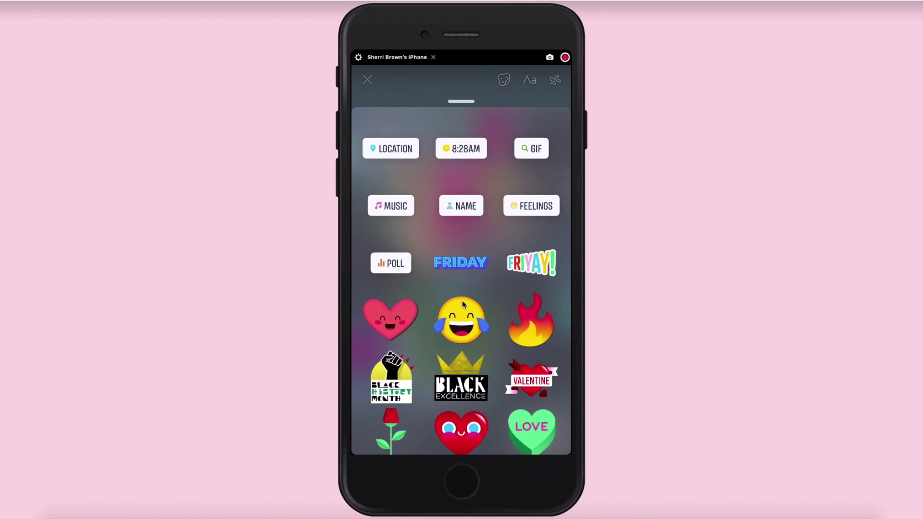
scroll(462, 304, down, 6)
scroll(462, 305, up, 5)
scroll(462, 300, up, 3)
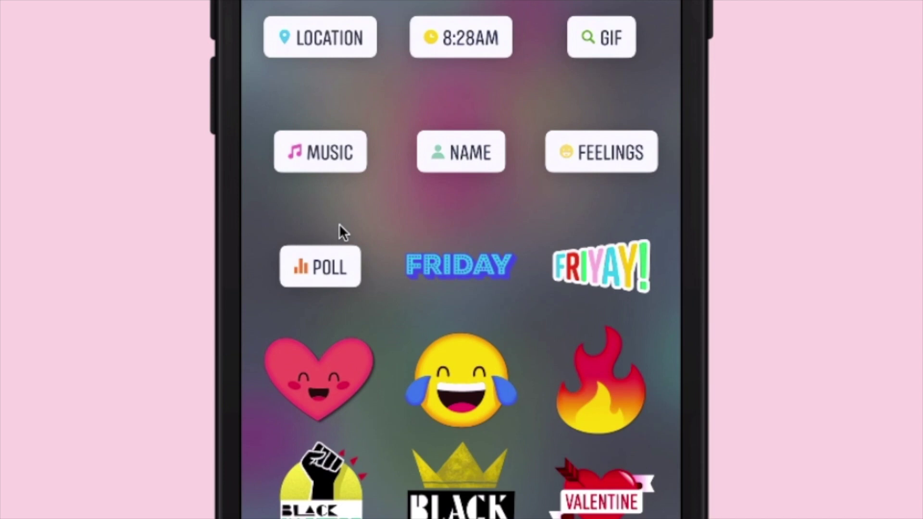
click(321, 267)
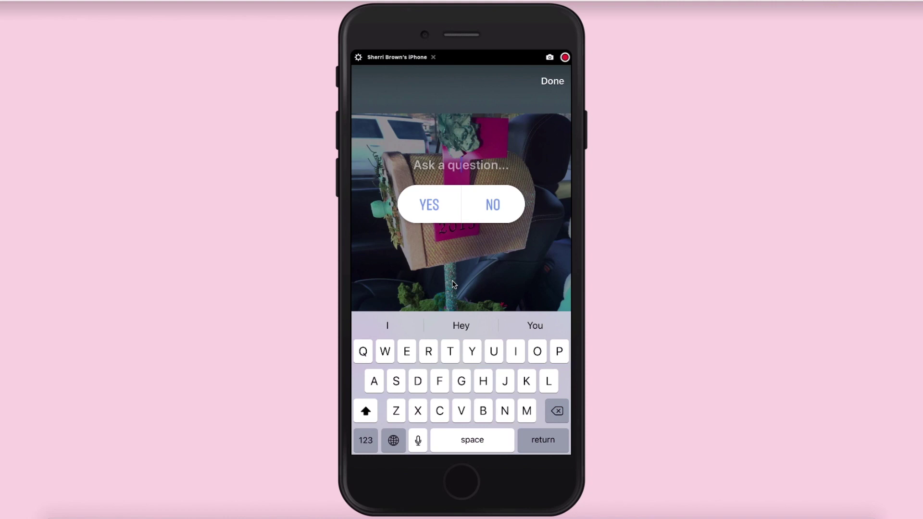
Write the poll question 'Are you crafty?' with 'Vote 👇👇' on a second line.
text(Are)
key(BackSpace)
key(BackSpace)
key(BackSpace)
key(BackSpace)
text(Are you )
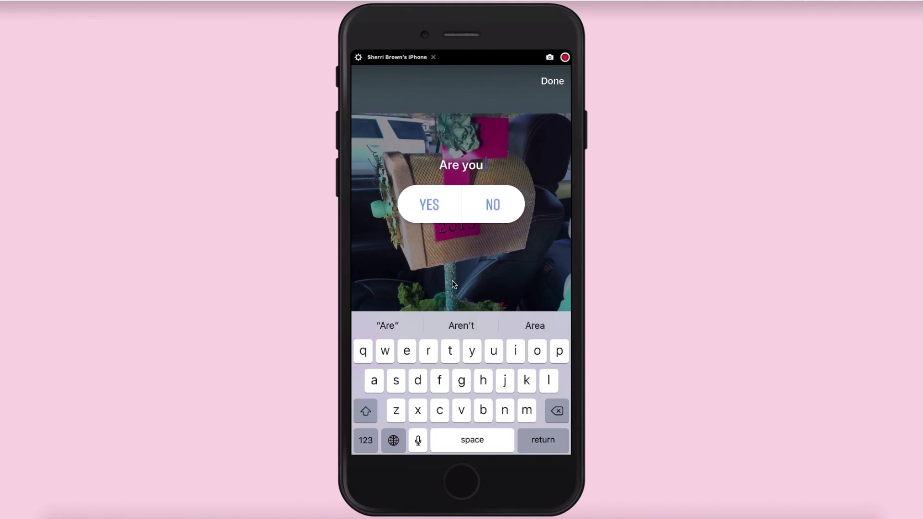
text(crafty?)
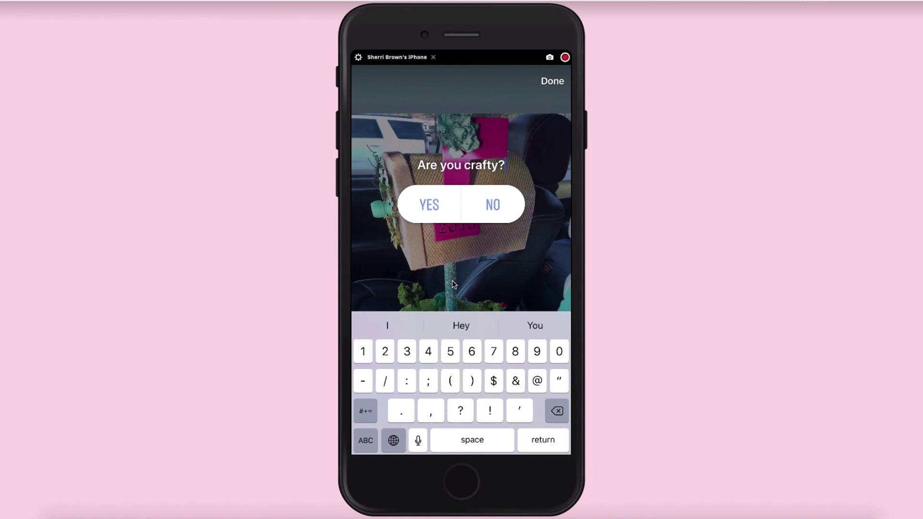
key(Return)
text(Vote)
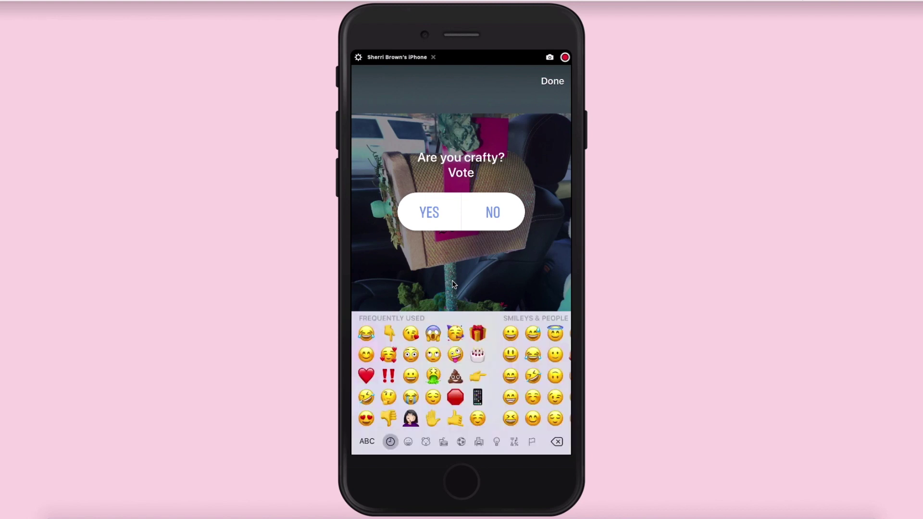
text( 👇👇)
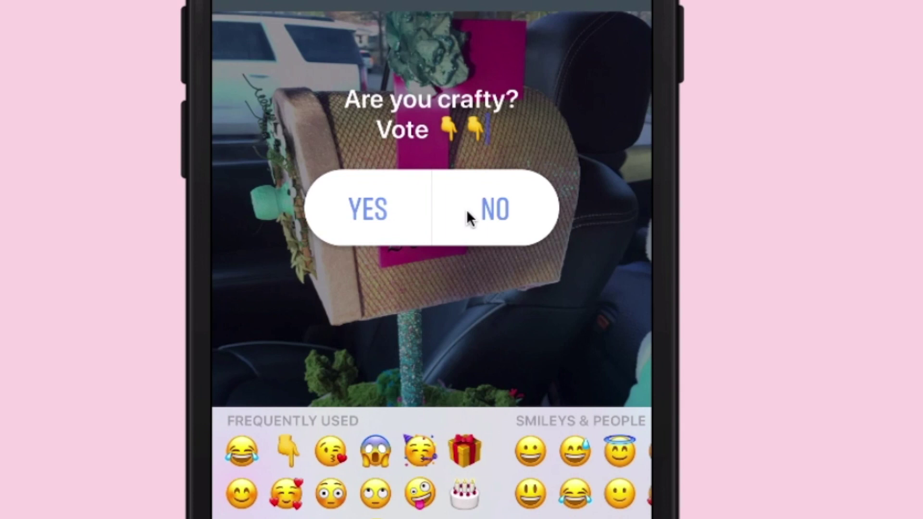
key(Tab)
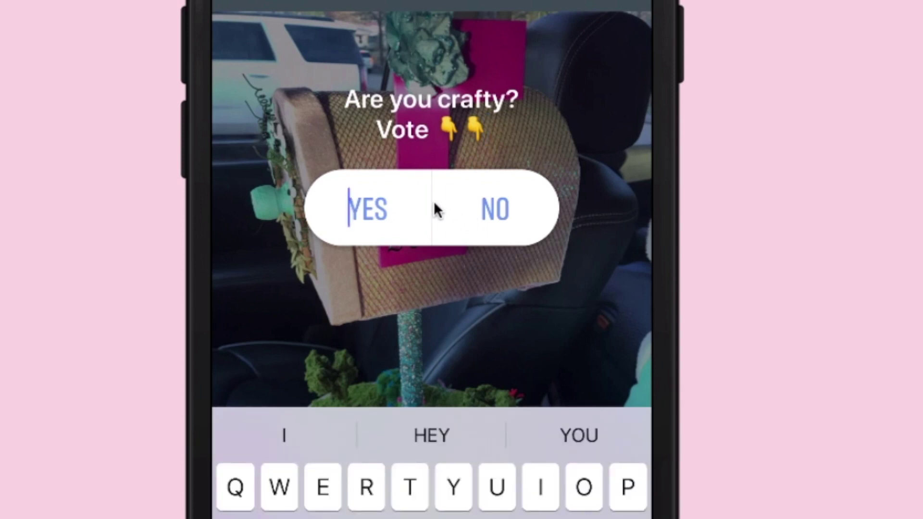
Change the poll answers from YES / NO to 'HECK YEA' and 'NOPE 👎'.
text(HE)
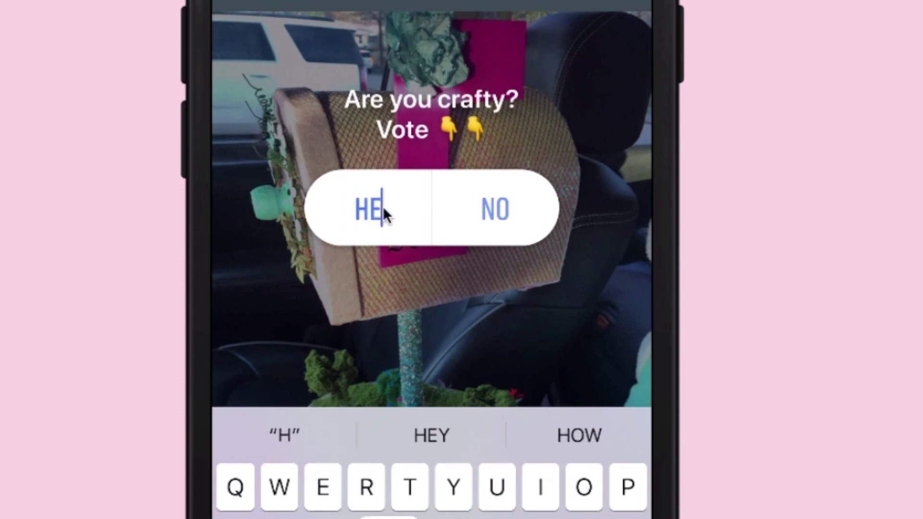
text(CK)
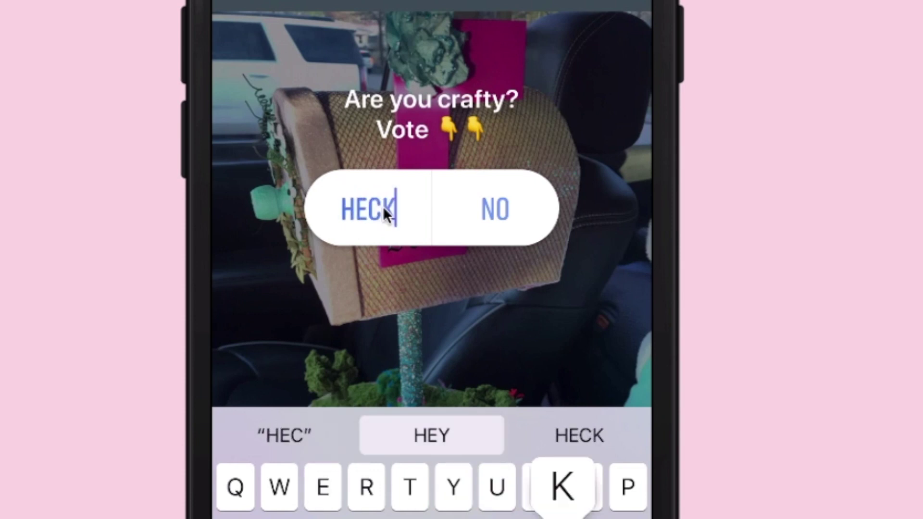
text( YEA)
key(Return)
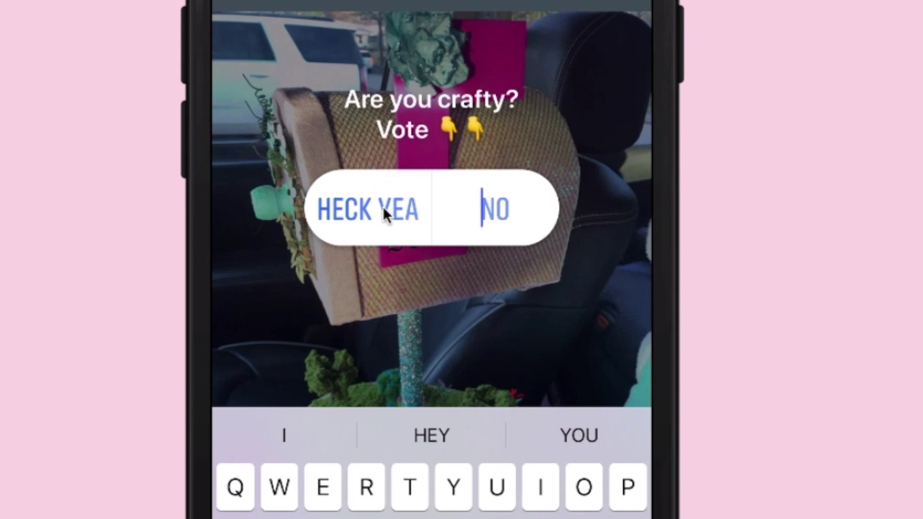
text(NO)
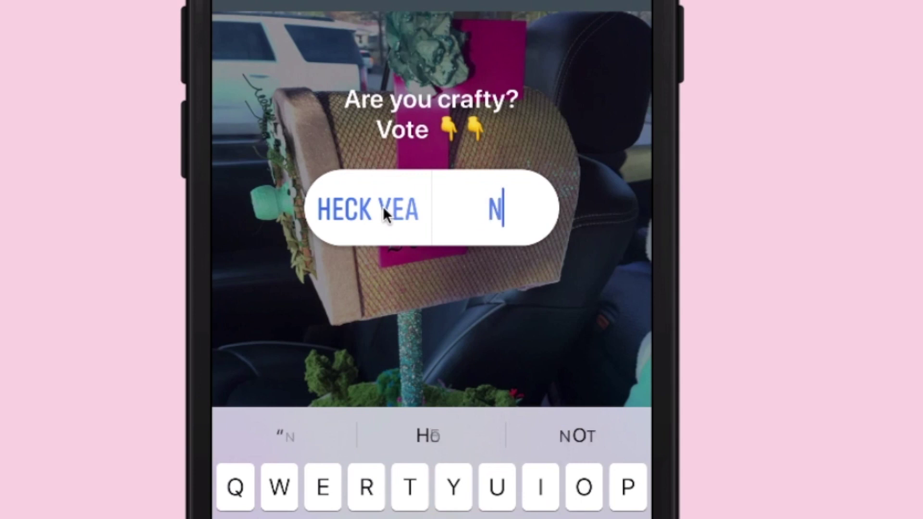
text(PE 👎)
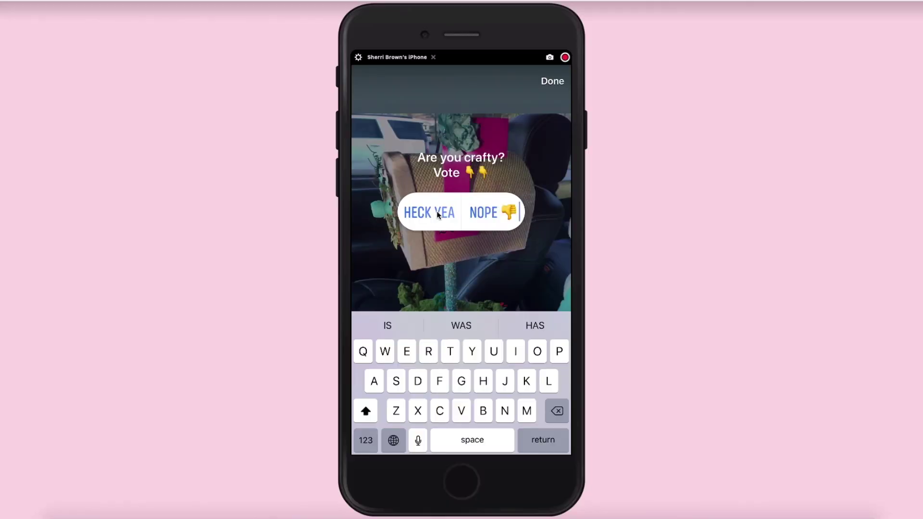
click(550, 85)
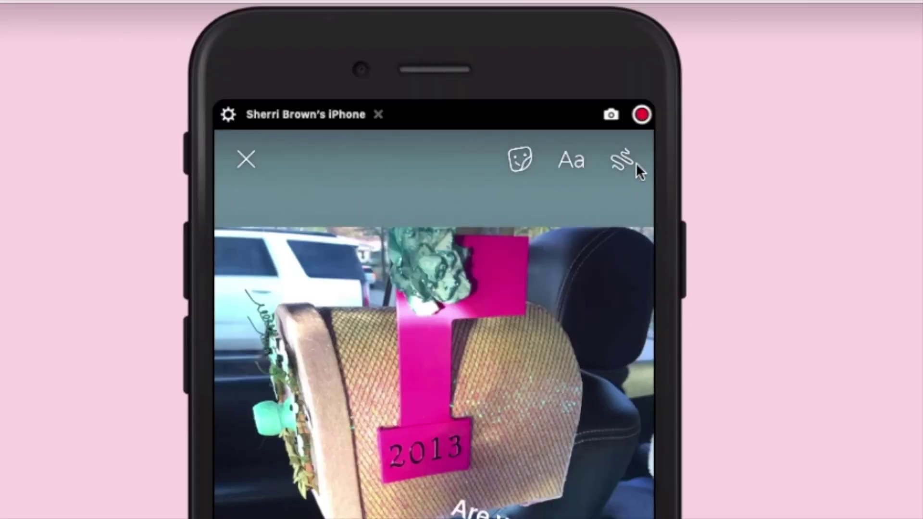
Draw a thick magenta brush highlight behind the poll question.
click(632, 168)
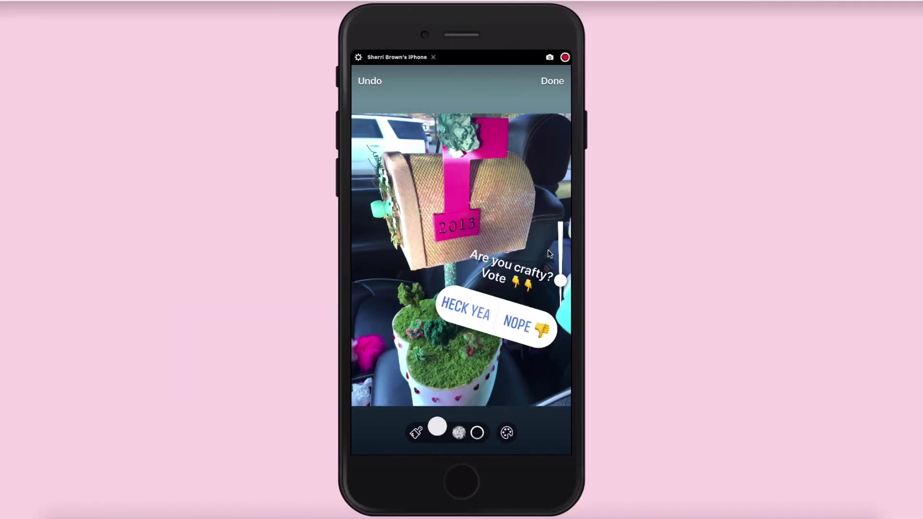
drag(560, 280, 561, 234)
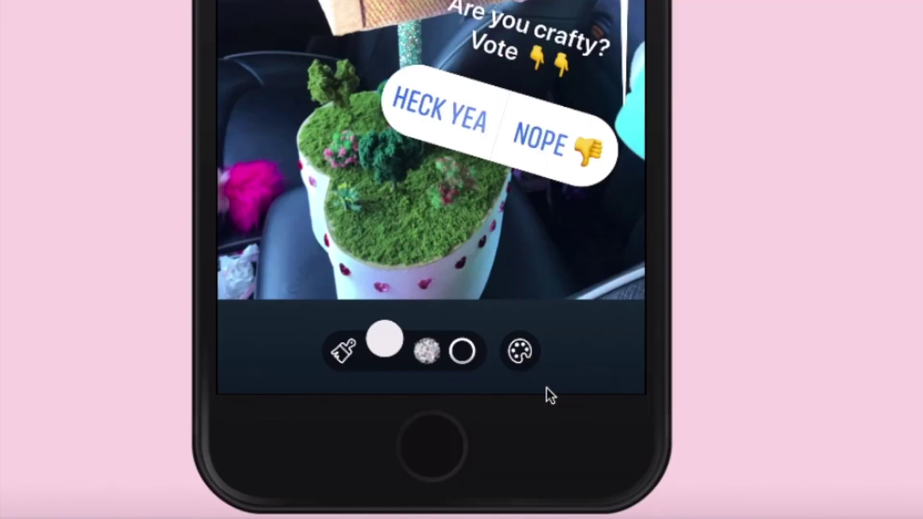
click(526, 360)
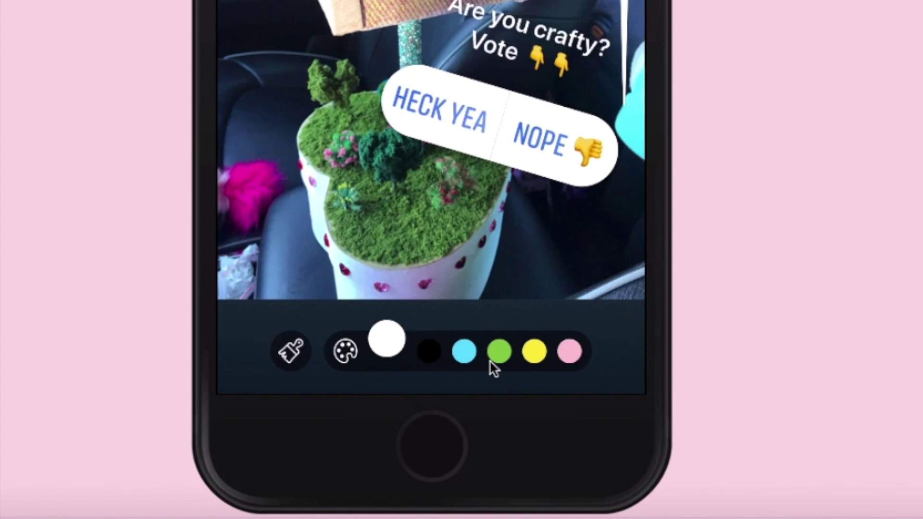
scroll(490, 360, right, 3)
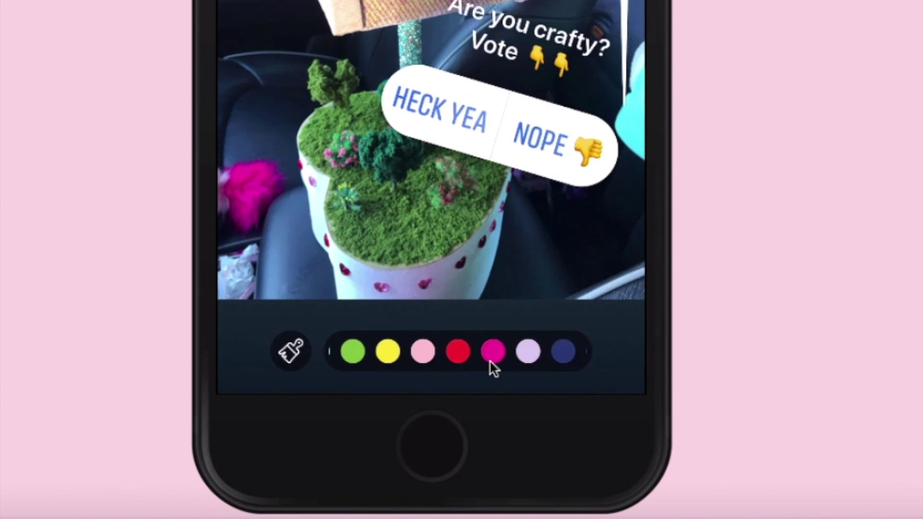
click(490, 360)
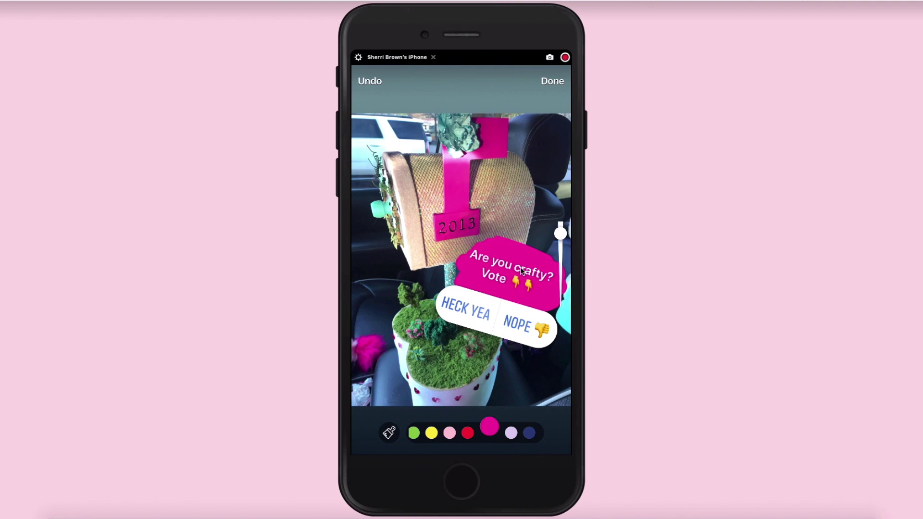
click(556, 90)
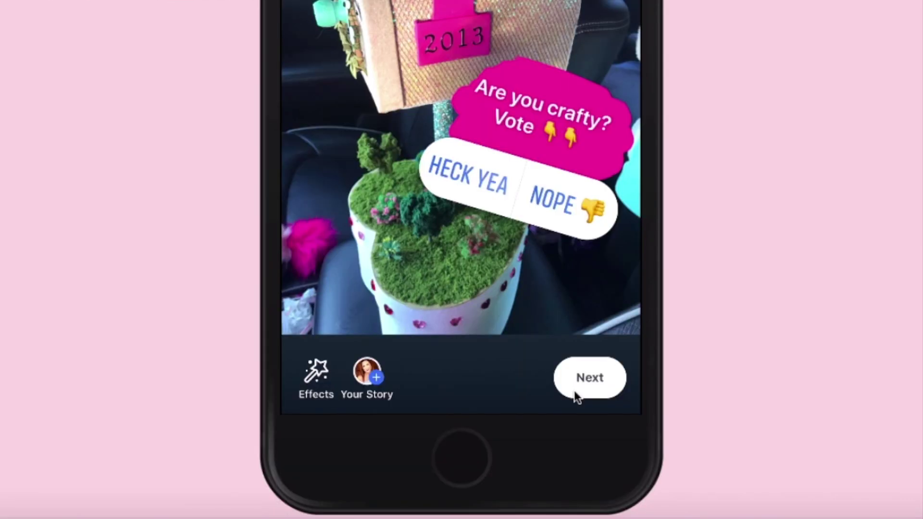
Share the poll story to Your Story with Share Now.
click(574, 389)
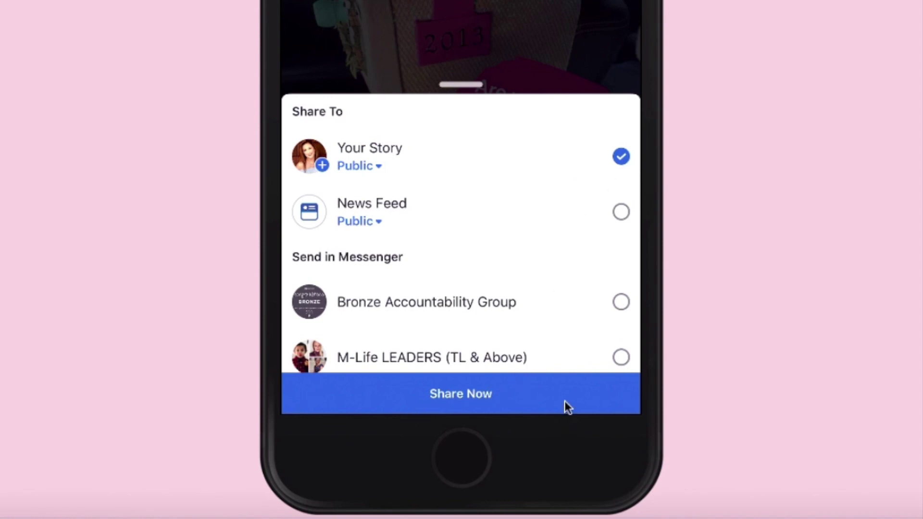
click(417, 391)
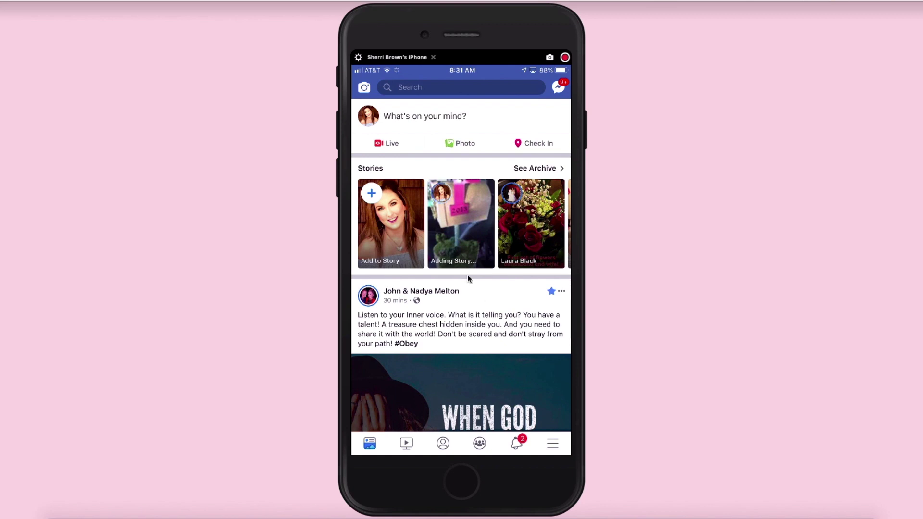
Start another story and browse the phone's photos for a picture.
click(460, 226)
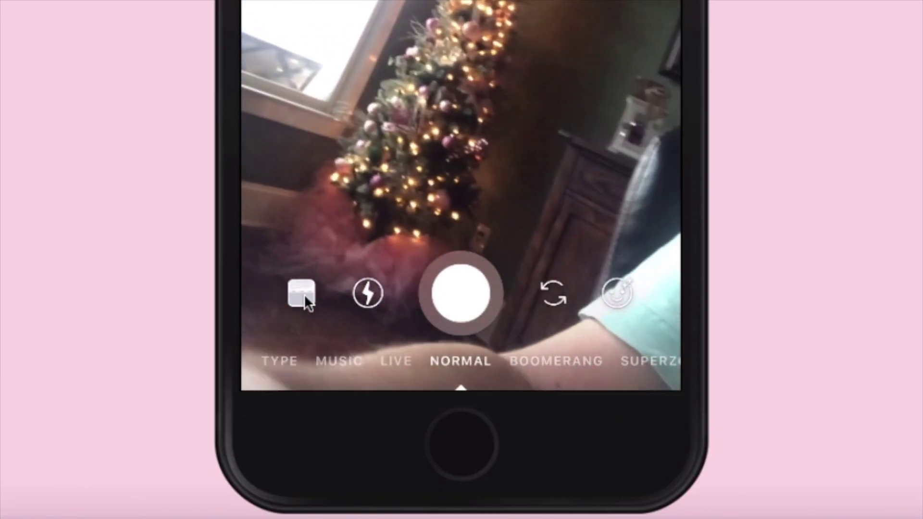
click(304, 294)
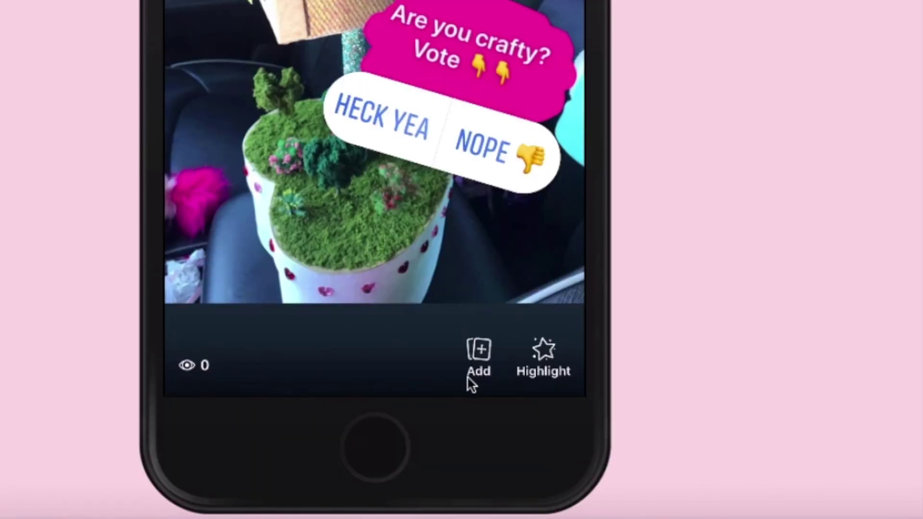
Add another item to the story from the story viewer.
click(471, 381)
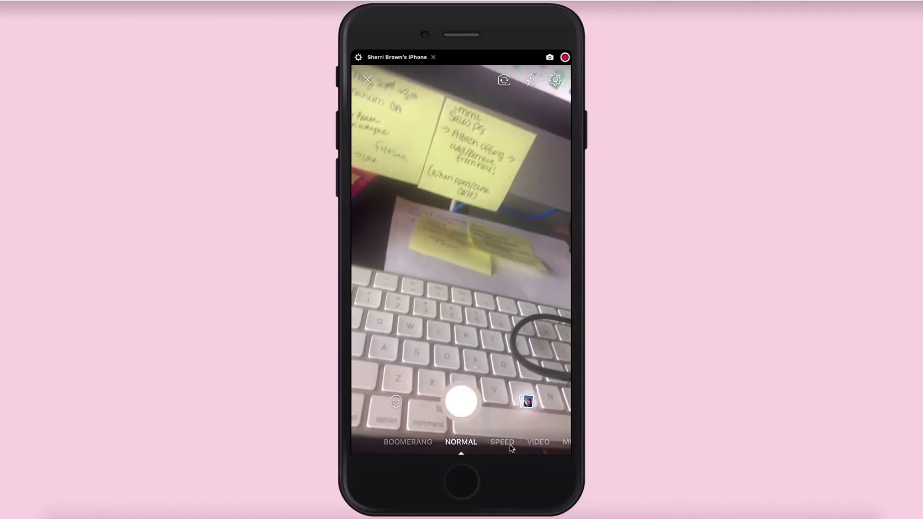